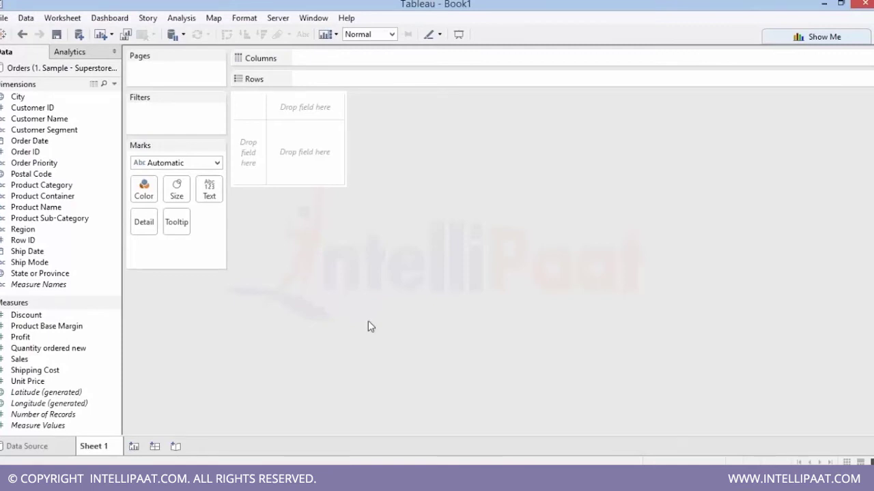
Plot SUM(Sales) by Product Sub-Category as descending bars with value labels, shaded green by Sales
left_click(814, 39)
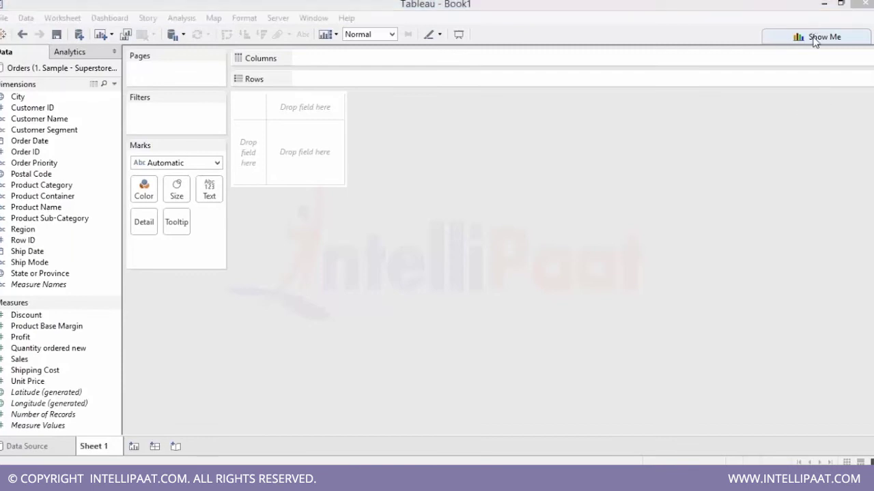
left_click(500, 149)
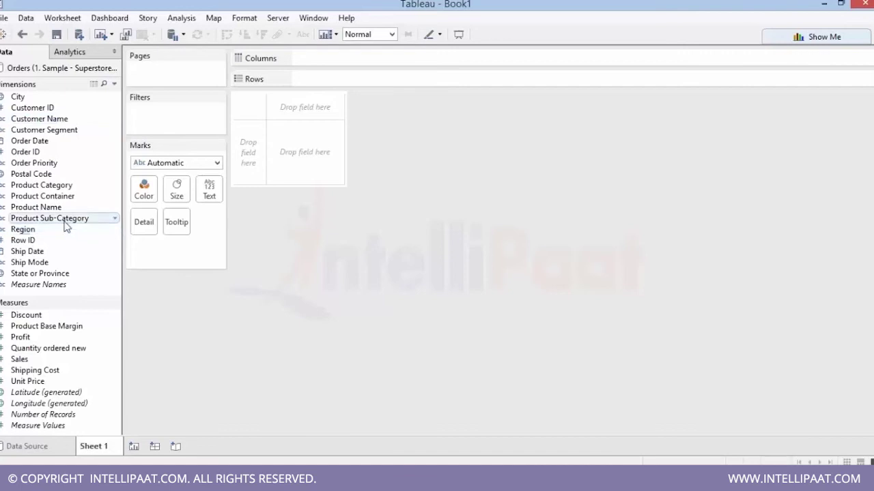
left_click_drag(65, 227, 327, 79)
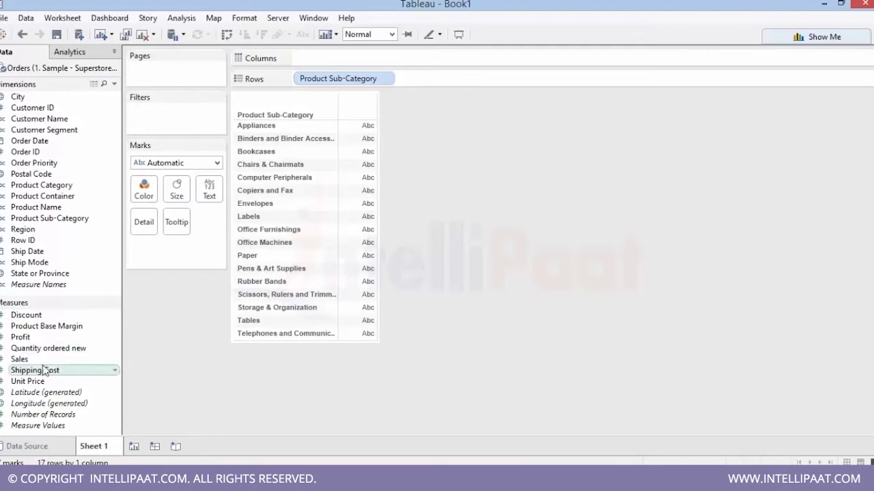
left_click_drag(21, 359, 322, 58)
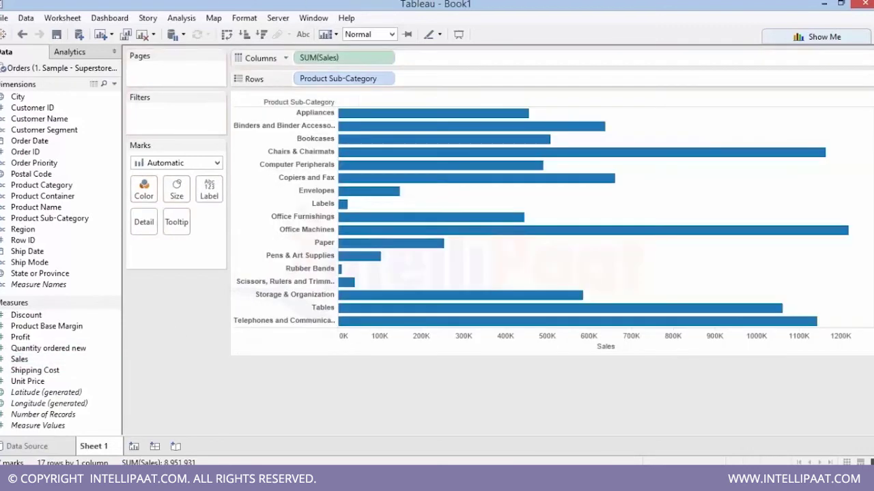
left_click(262, 35)
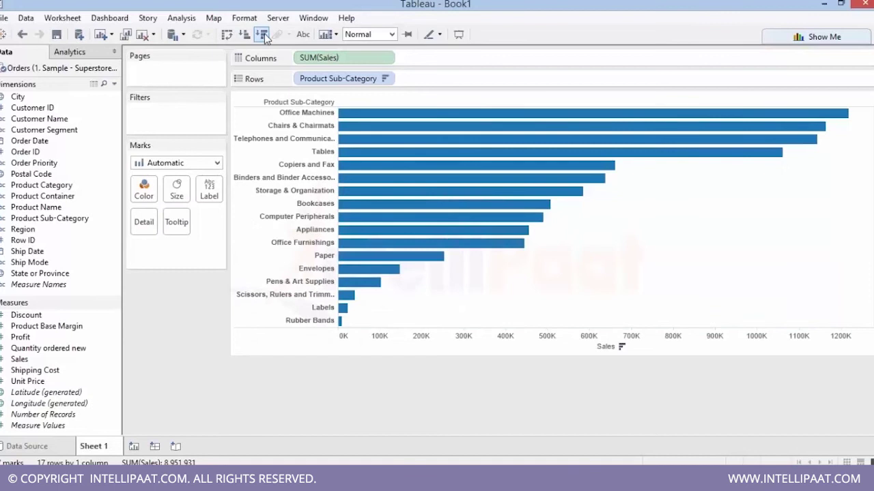
left_click(302, 34)
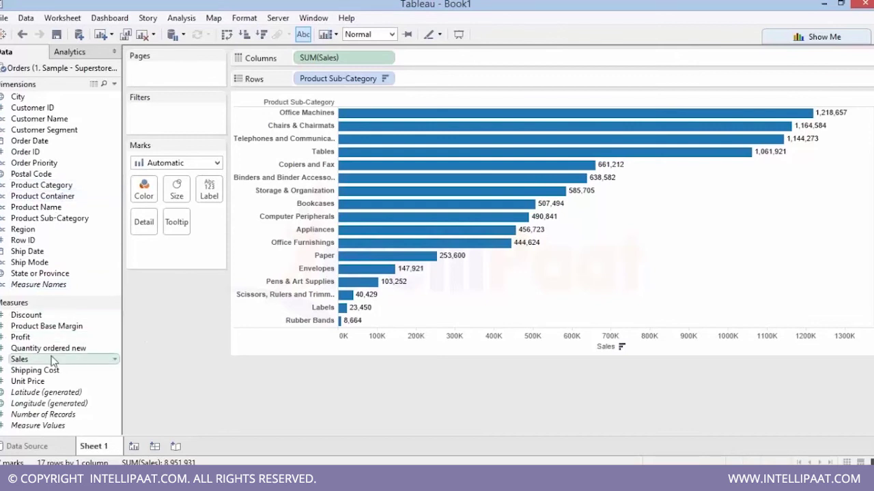
left_click_drag(47, 361, 145, 190)
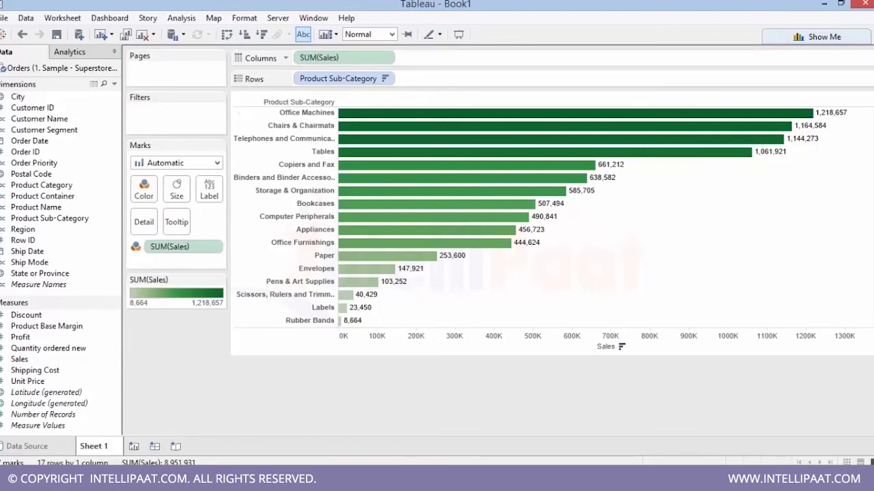
Preview the sales as text table, heat map, highlight table, stacked bars and treemap
left_click(819, 38)
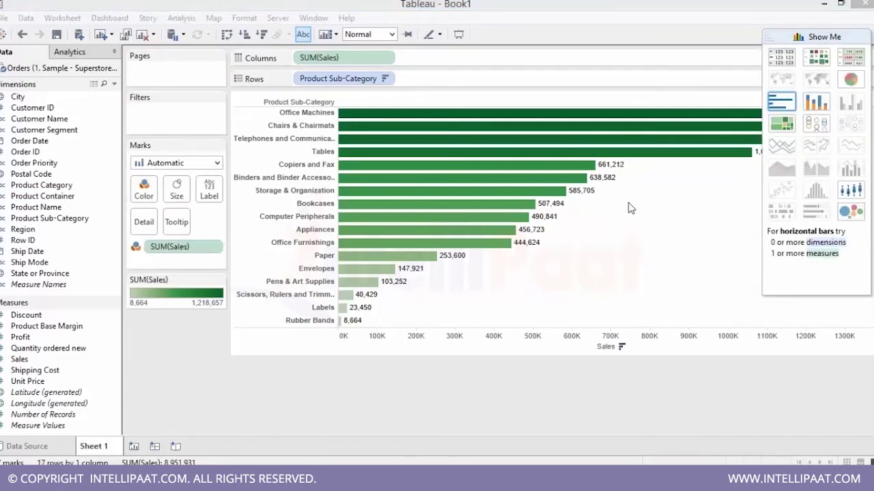
left_click(778, 59)
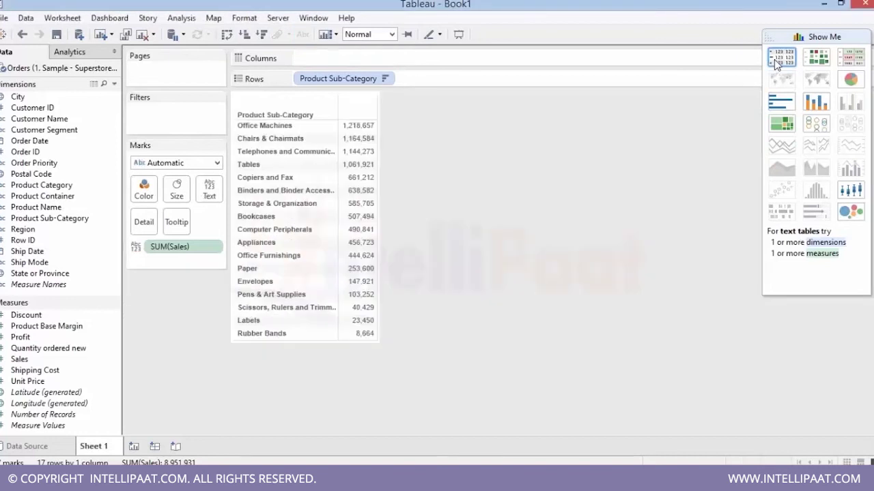
left_click(819, 63)
left_click(850, 59)
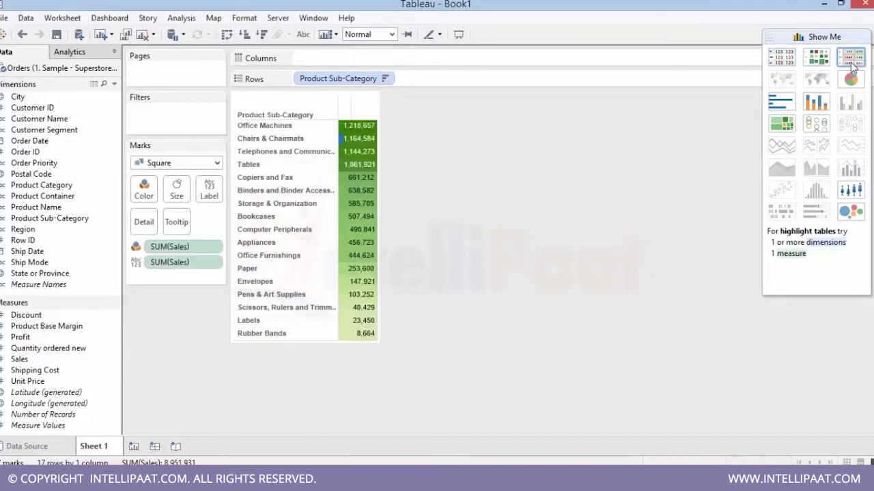
left_click(822, 101)
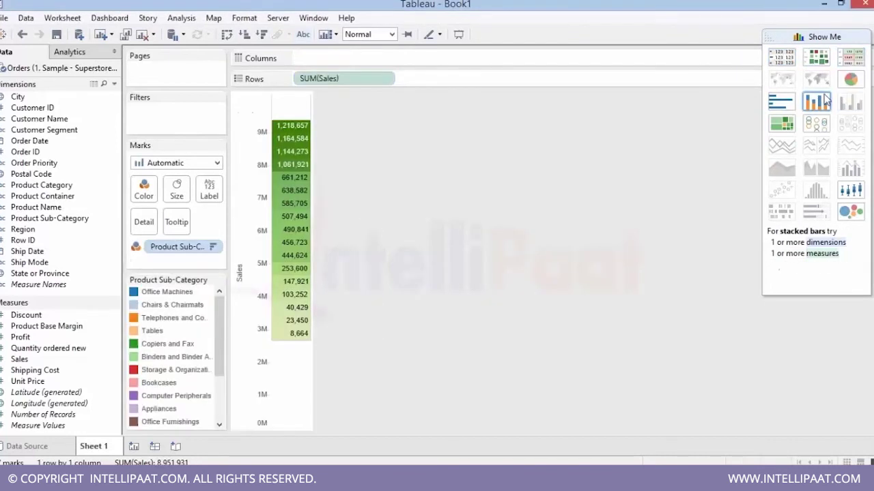
left_click(787, 106)
left_click(785, 123)
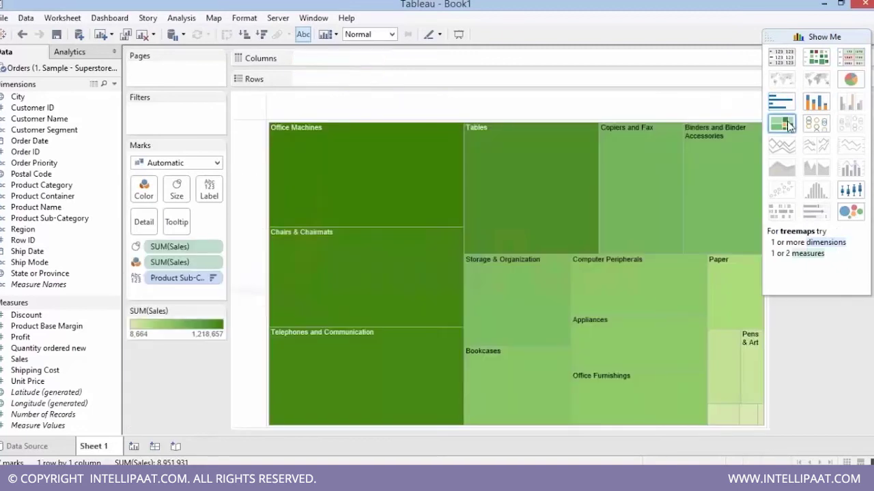
Keep the horizontal bar chart and start a blank Sheet 2
left_click(781, 102)
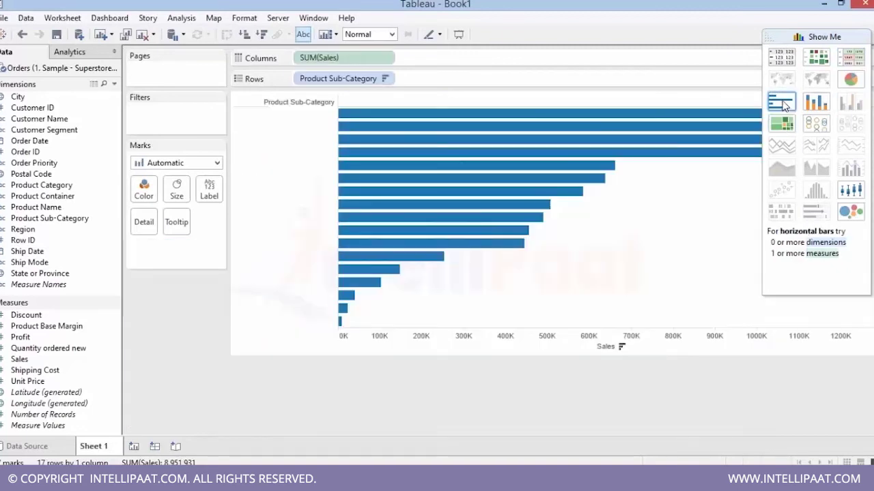
left_click(824, 38)
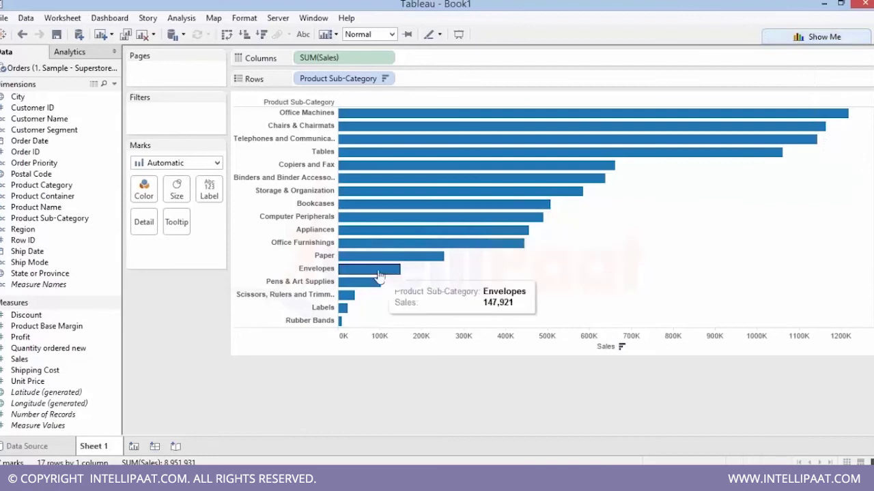
left_click(134, 447)
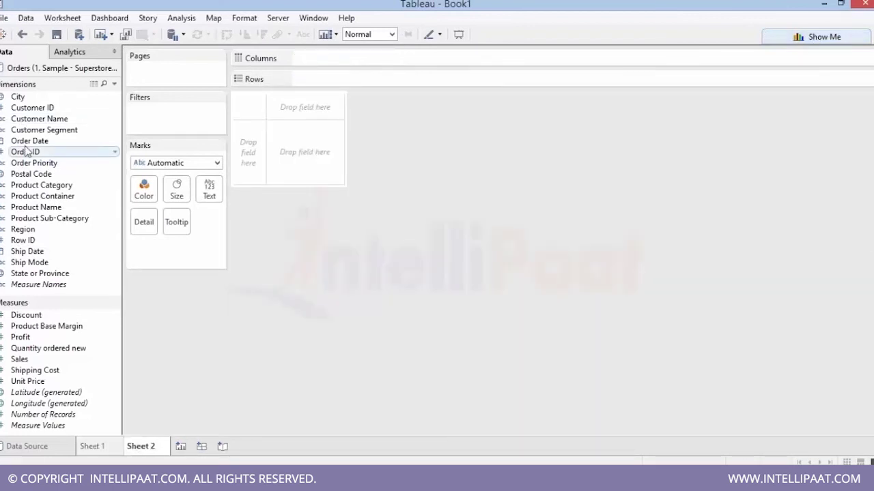
Plot SUM(Sales) against continuous months of Order Date
left_click_drag(31, 141, 386, 66)
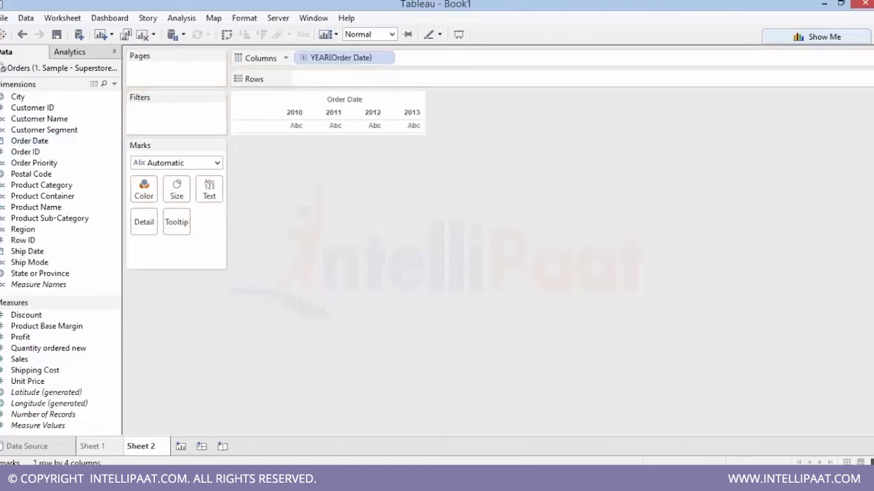
left_click(385, 58)
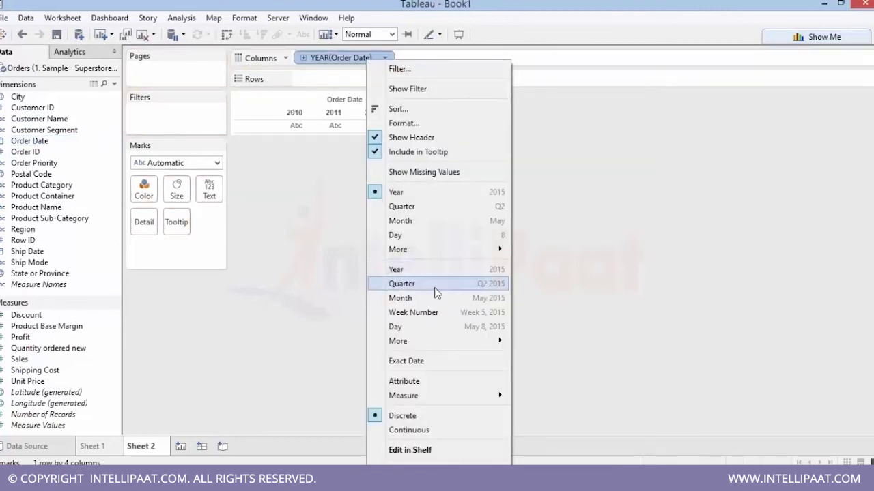
left_click(438, 298)
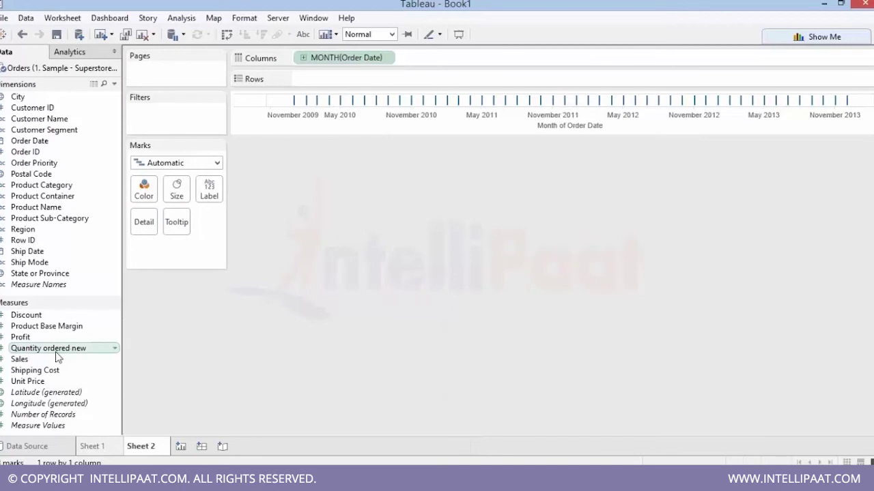
mouse_move(59, 357)
left_mouse_down()
mouse_move(136, 312)
mouse_move(362, 102)
mouse_move(300, 78)
left_mouse_up()
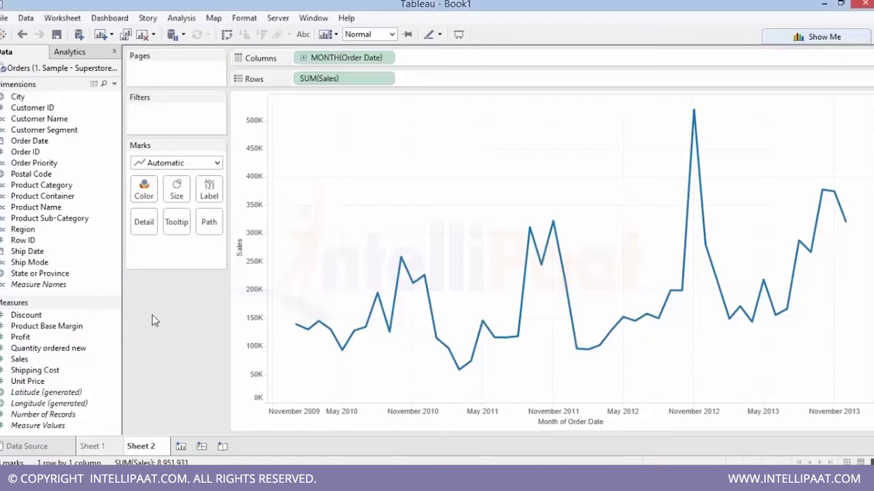
Split the sales by Ship Mode as a stacked area chart, then open blank Sheet 3
left_click_drag(39, 265, 143, 191)
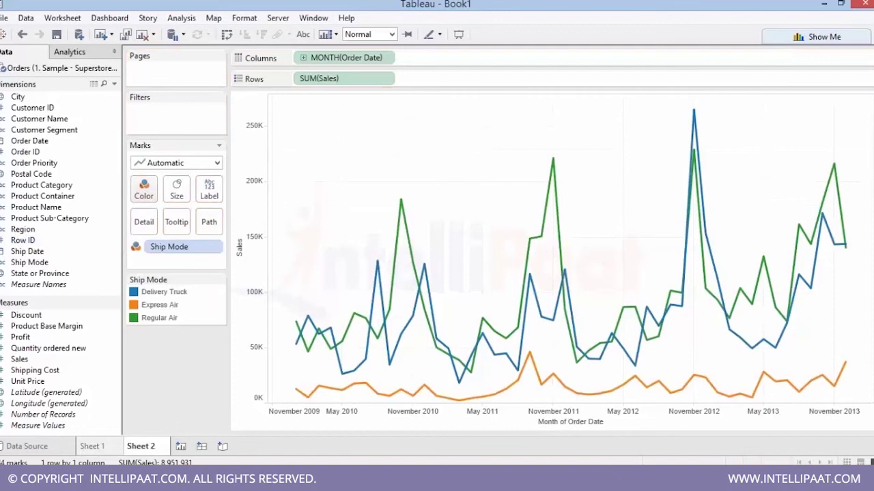
left_click(174, 164)
left_click(164, 219)
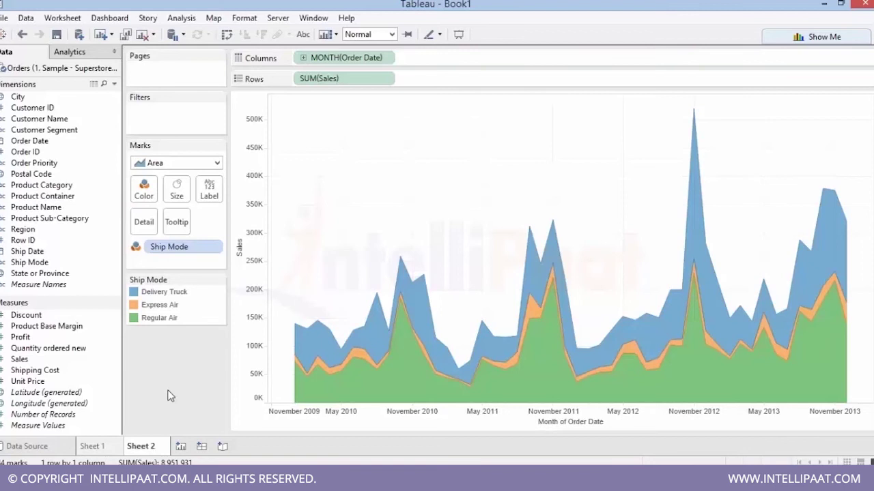
left_click(181, 447)
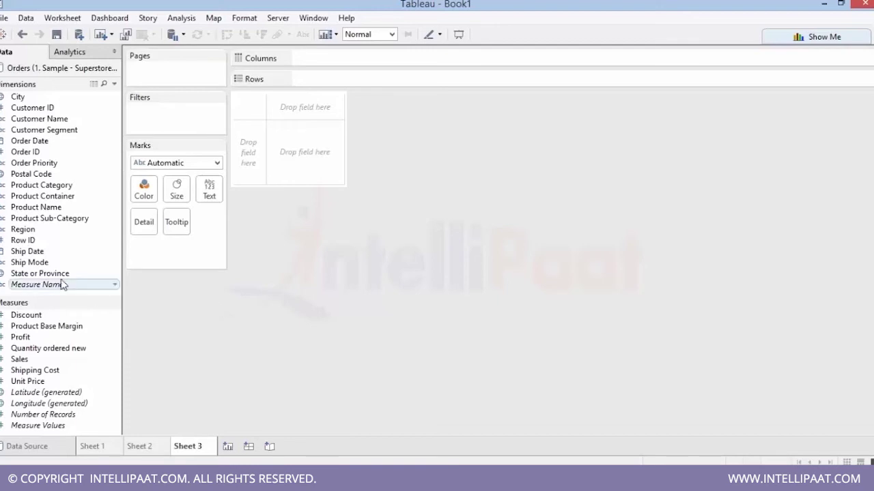
Show State or Province as a filled map coloured by SUM(Sales), labelled with state names and sales
left_click_drag(39, 273, 321, 78)
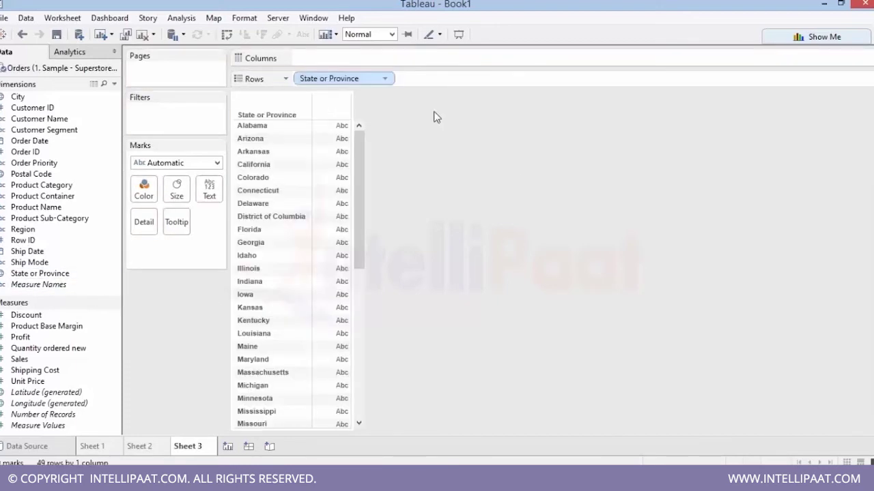
left_click(813, 37)
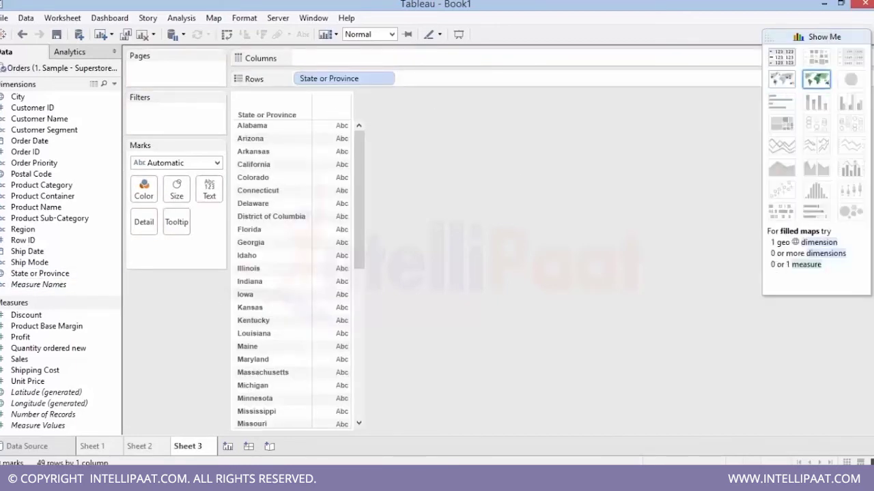
left_click(819, 84)
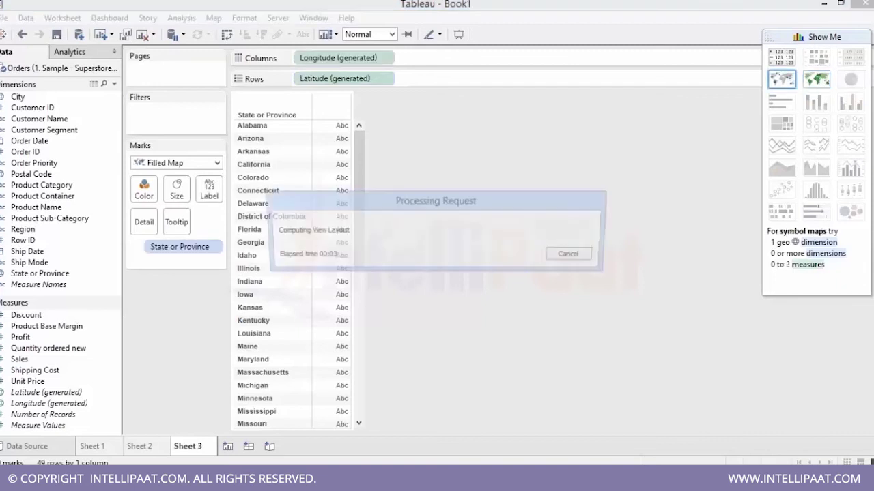
left_click(829, 34)
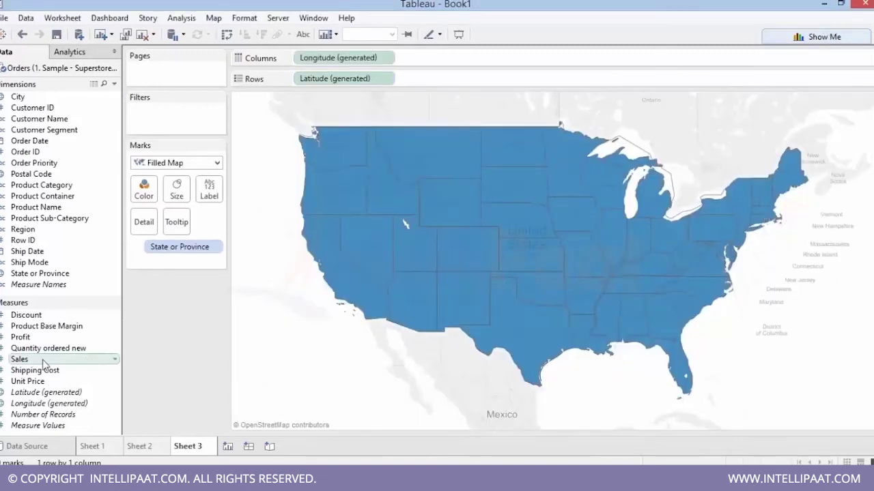
mouse_move(88, 362)
left_mouse_down()
mouse_move(83, 339)
mouse_move(158, 217)
mouse_move(144, 187)
left_mouse_up()
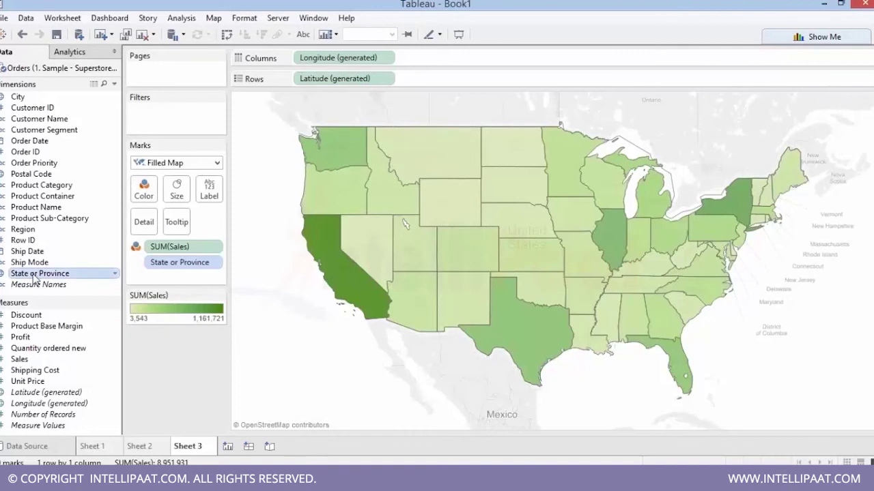
left_click_drag(40, 273, 209, 189)
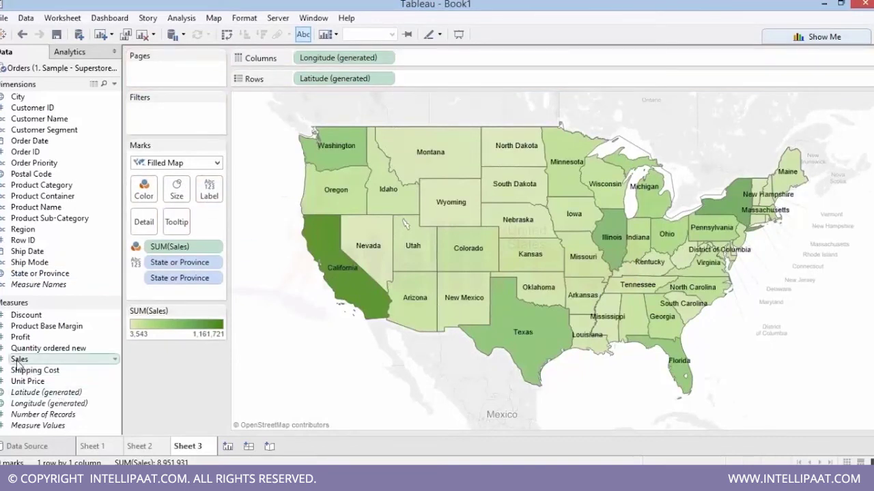
left_click_drag(20, 359, 209, 190)
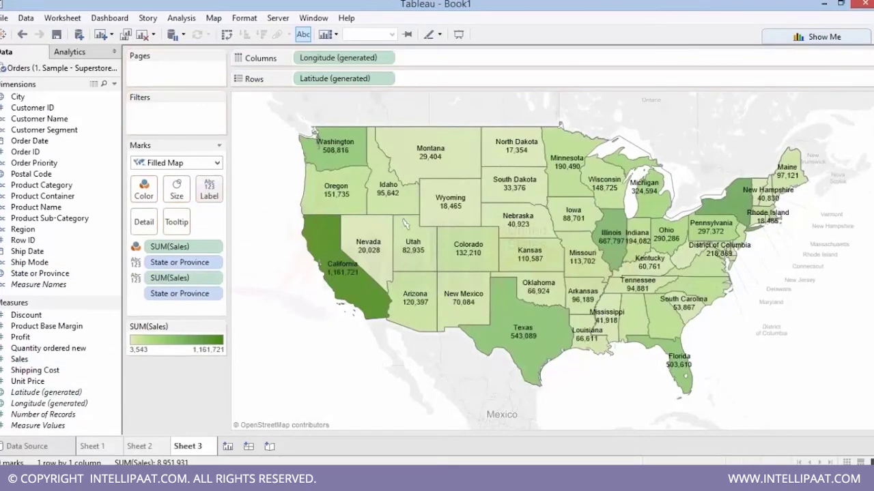
Change the map's Sales colours to the Red-Blue Diverging palette
left_click(144, 188)
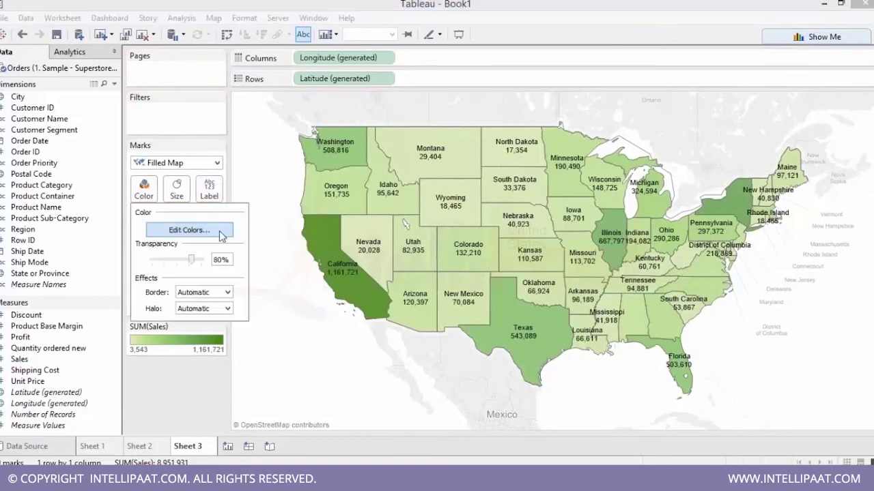
left_click(225, 232)
left_click(443, 192)
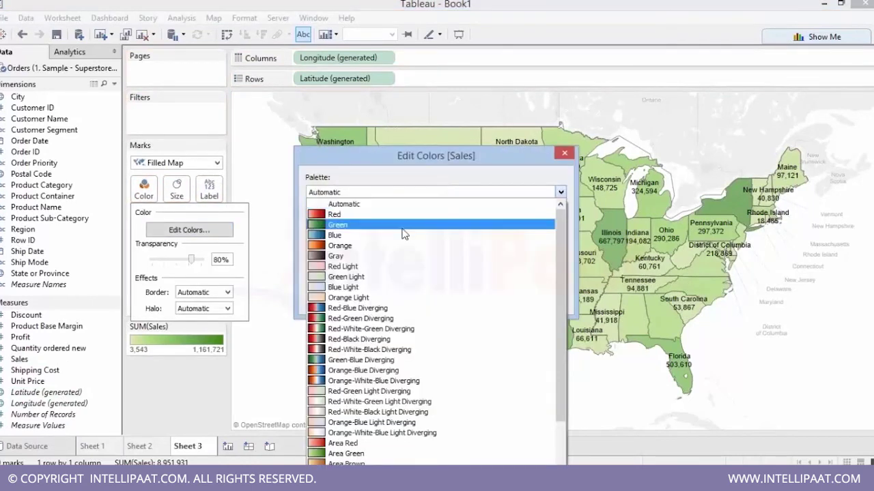
left_click(361, 318)
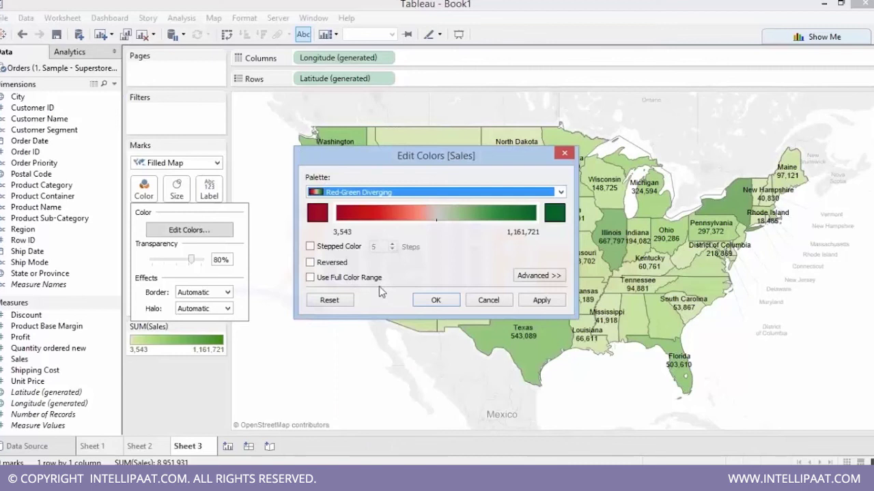
left_click(444, 193)
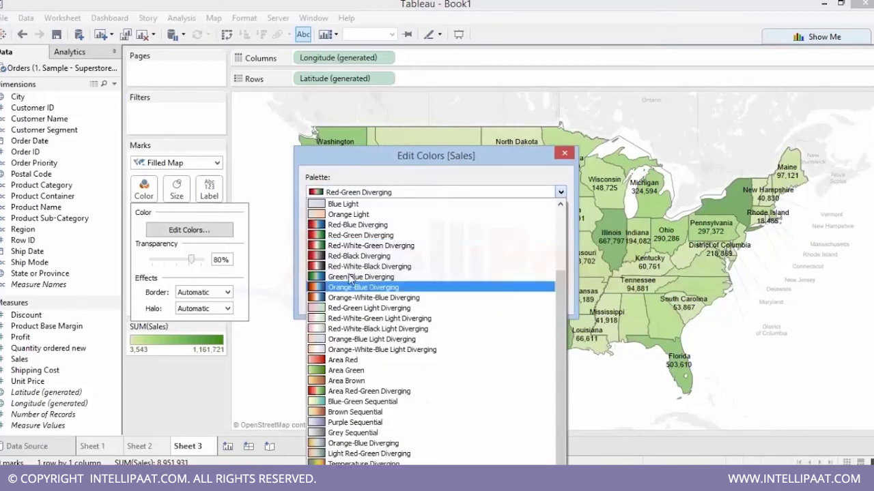
left_click(348, 231)
left_click(435, 301)
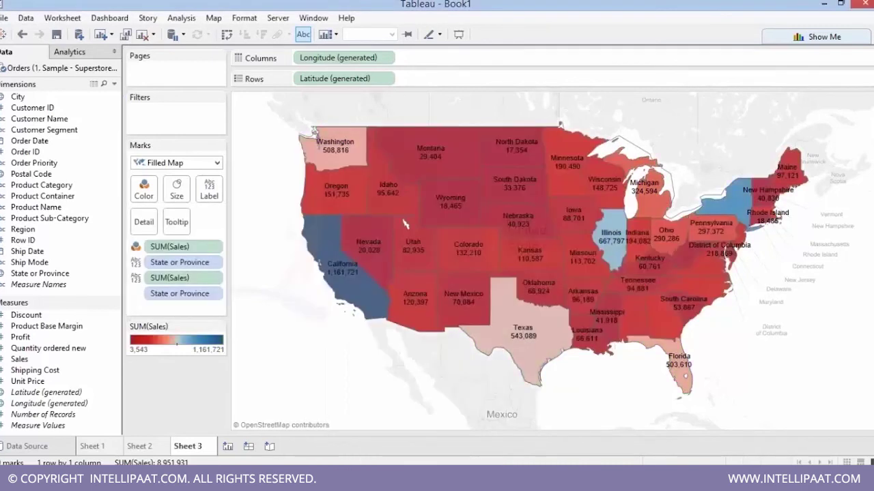
Give the state borders a white outline
left_click(143, 189)
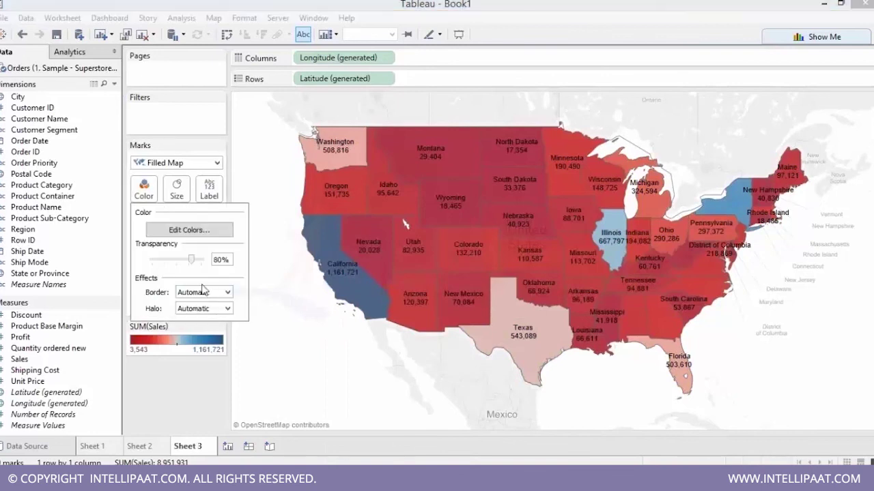
left_click(204, 292)
left_click(197, 339)
left_click(160, 377)
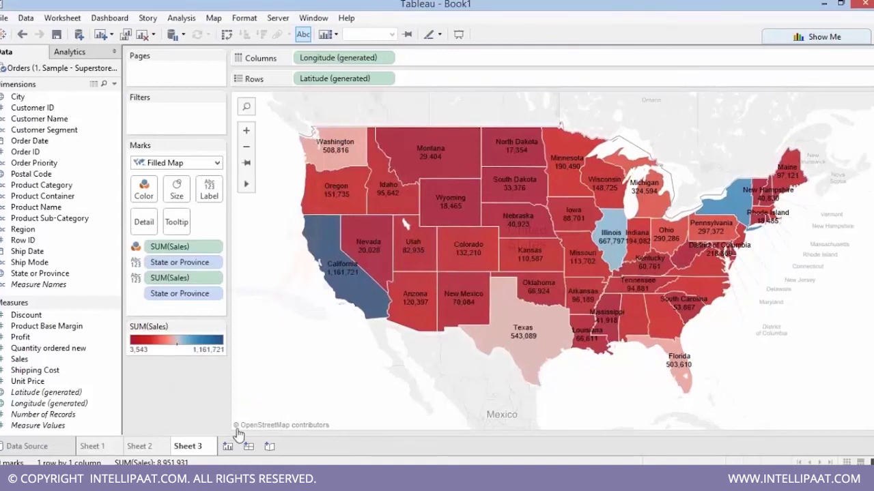
Create an Automatic-size dashboard holding the Sheet 1 bars and Sheet 2 area chart
left_click(249, 446)
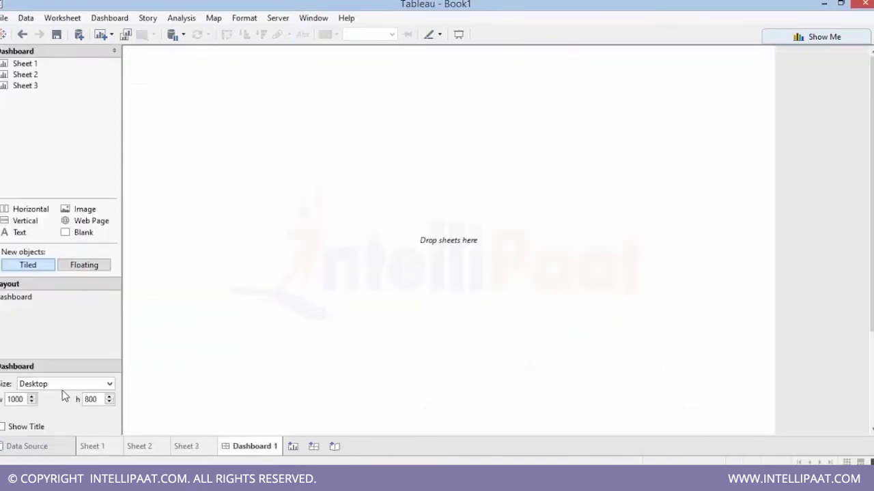
left_click(64, 384)
left_click(52, 161)
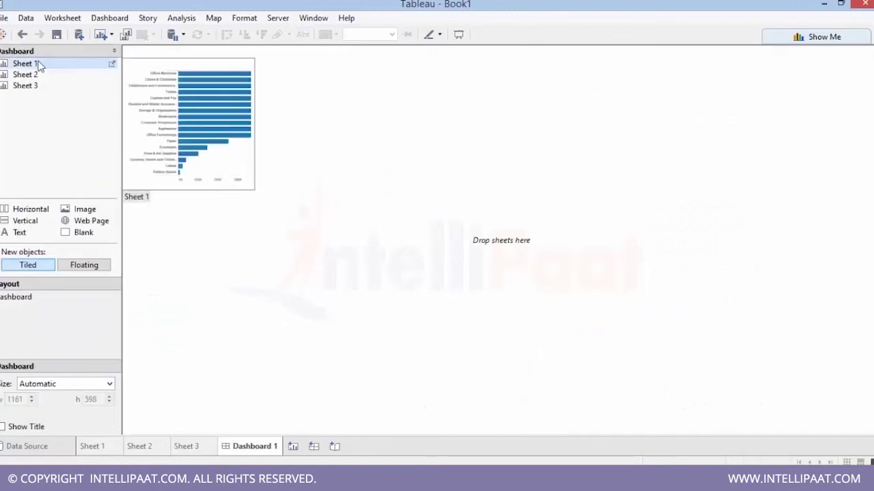
double_click(35, 64)
mouse_move(27, 75)
left_mouse_down()
mouse_move(328, 225)
mouse_move(399, 244)
mouse_move(40, 85)
mouse_move(341, 205)
mouse_move(379, 157)
mouse_move(320, 133)
left_mouse_up()
Add the Sheet 3 map, fit the bar chart to Entire View, and show the Dashboard 1 title
left_click(651, 271)
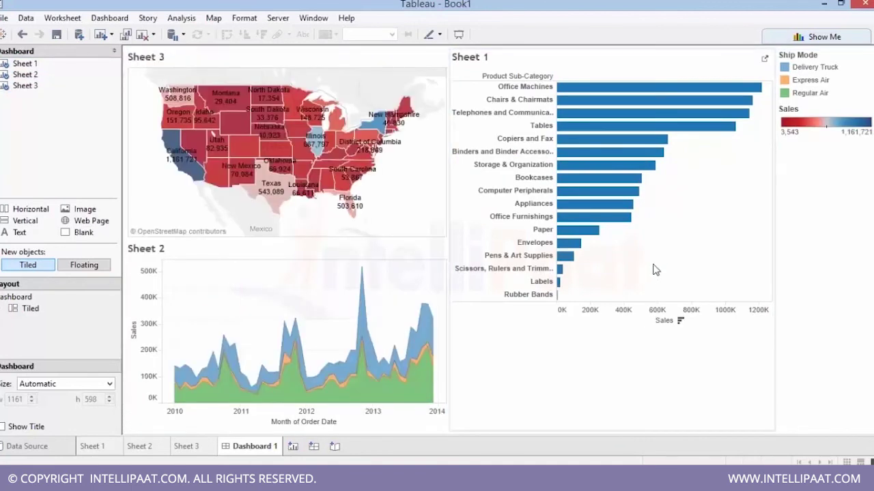
left_click(381, 34)
left_click(390, 84)
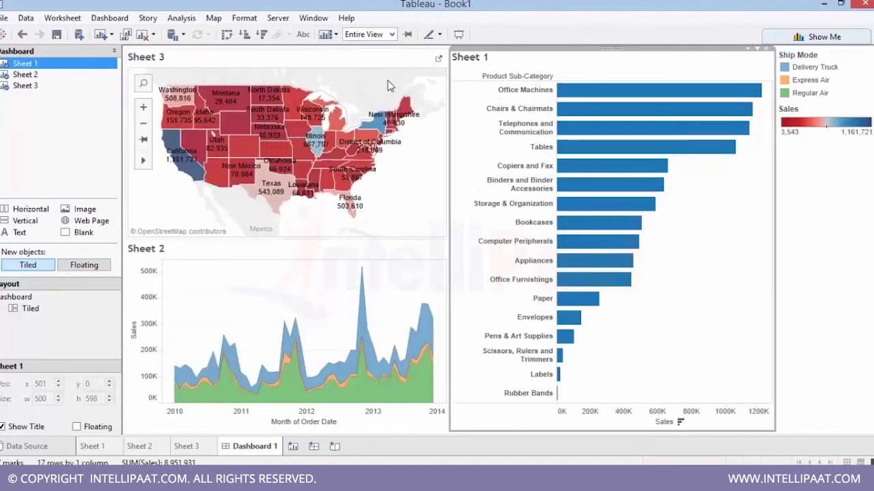
left_click(15, 297)
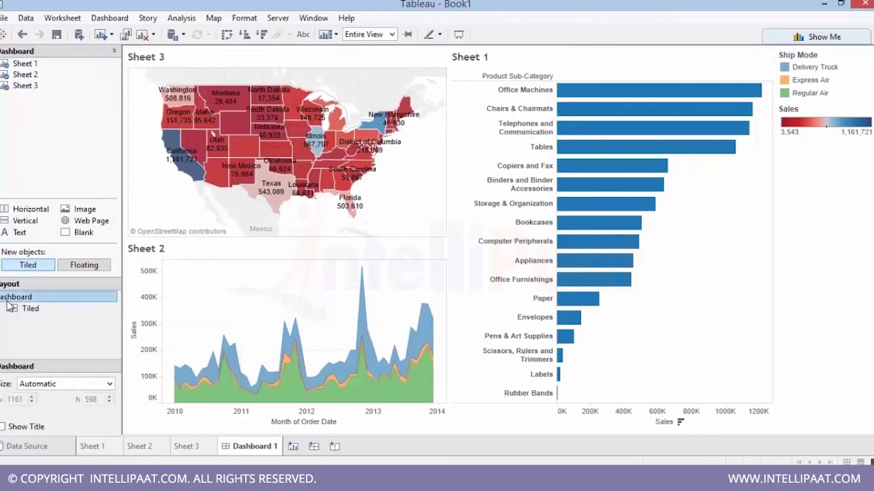
left_click(4, 426)
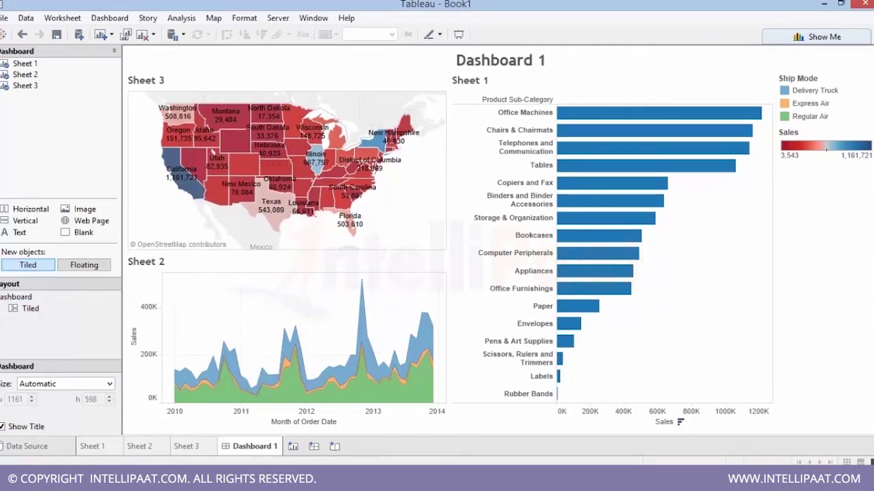
Use the map as a filter, test it on California, Nebraska, Arizona and Nevada, then clear
left_click(364, 119)
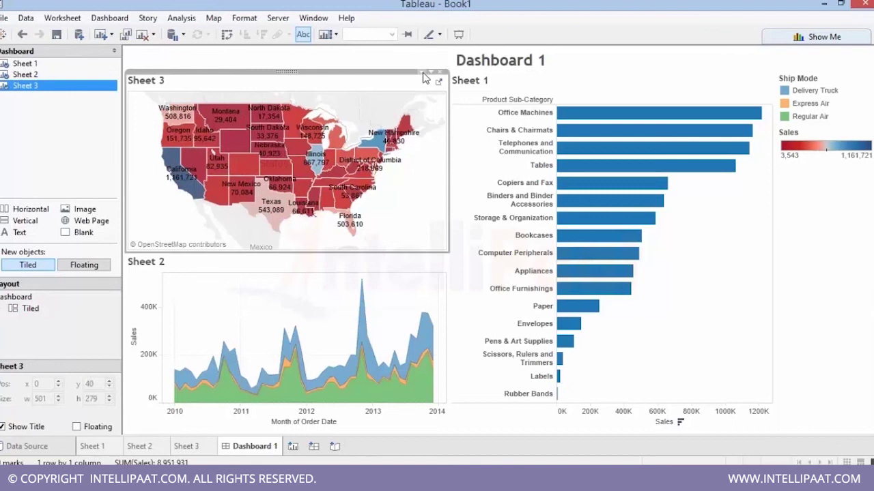
left_click(430, 72)
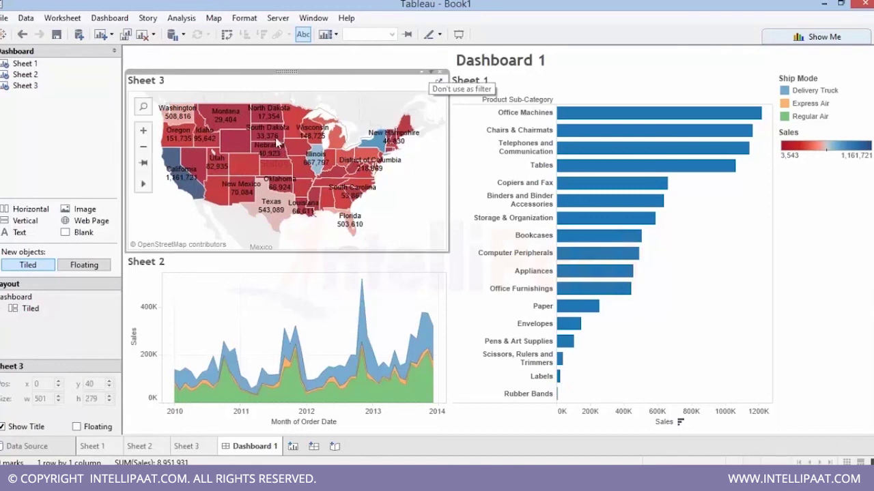
left_click(188, 174)
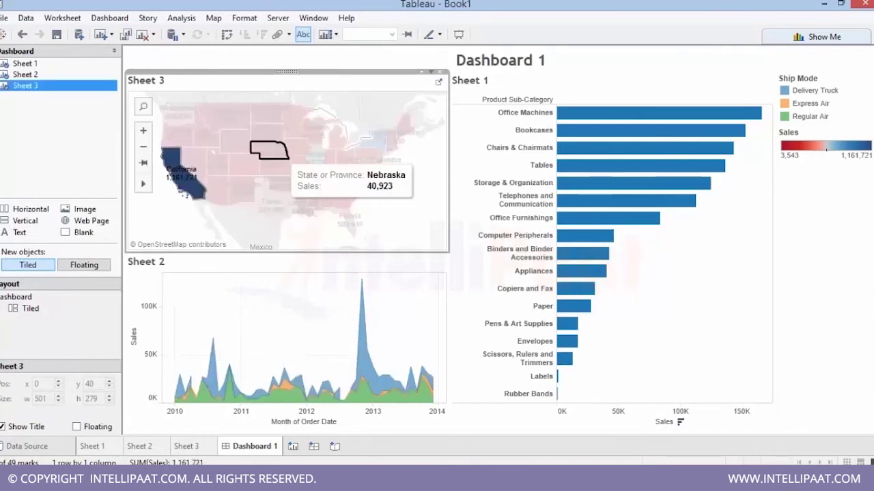
left_click(271, 150)
left_click(223, 185)
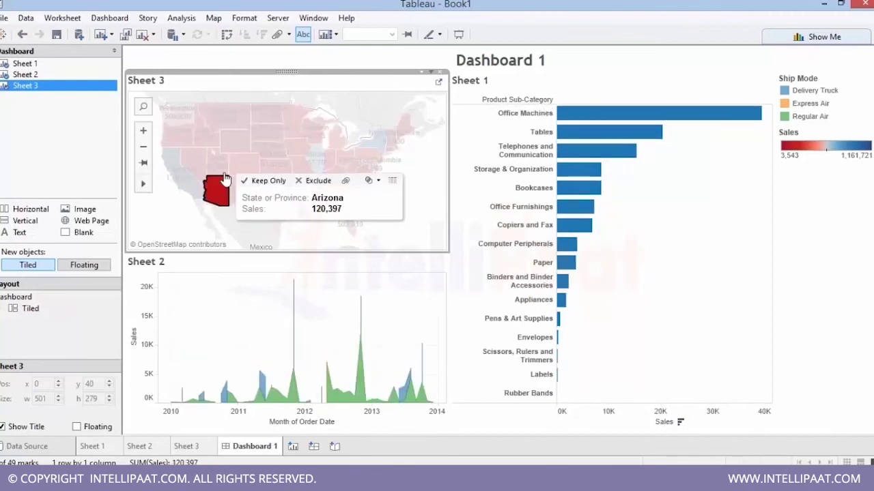
left_click(196, 174)
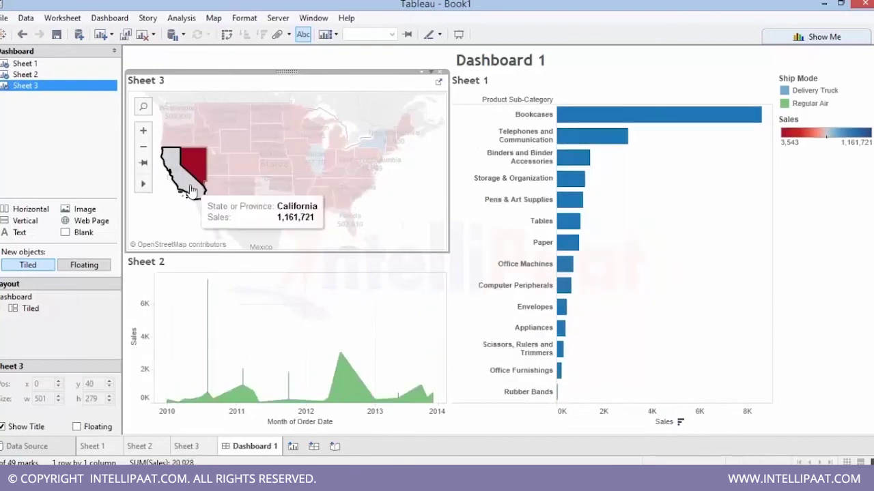
left_click(179, 174)
key("Escape")
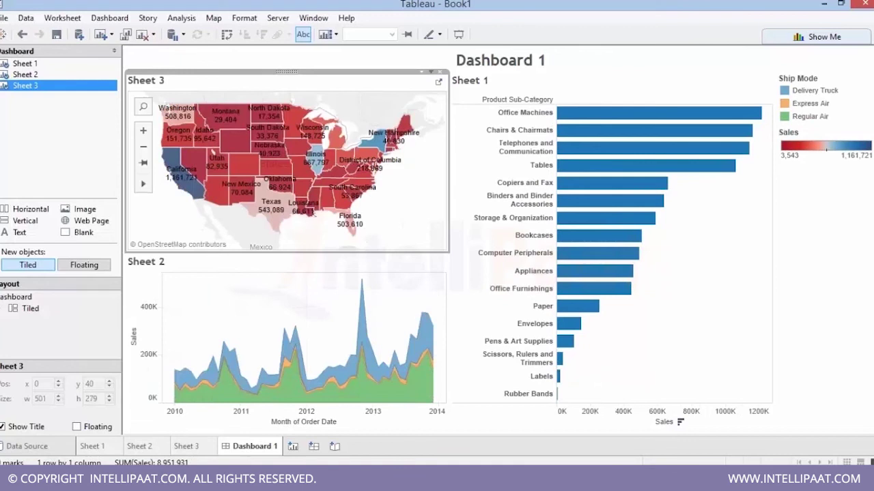
Test filtering from October and November 2010 Regular Air area points and California, then clear
left_click(273, 285)
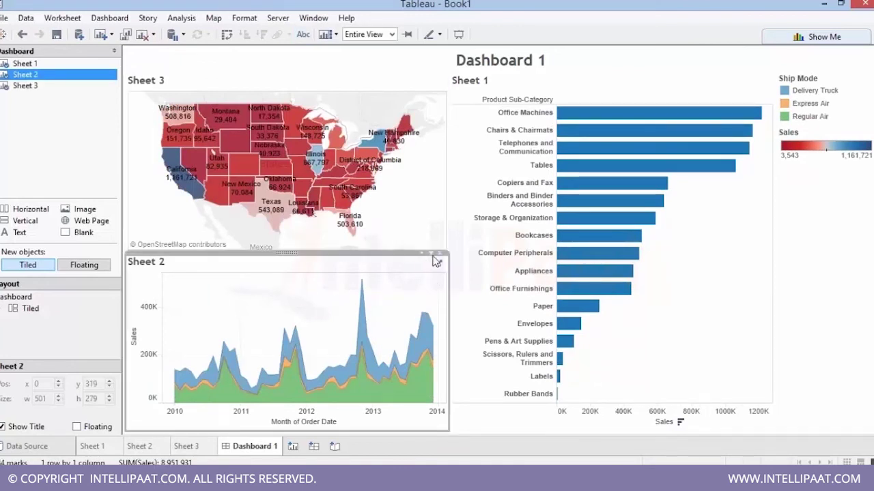
mouse_move(240, 384)
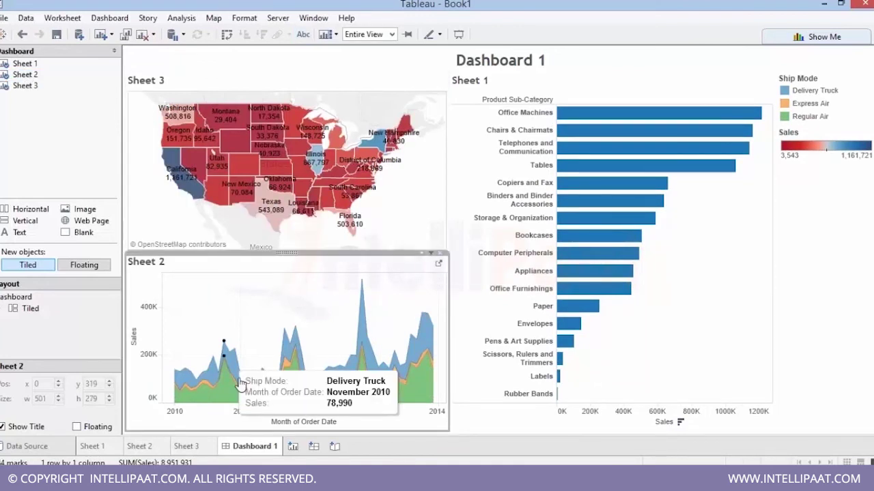
left_click(224, 359)
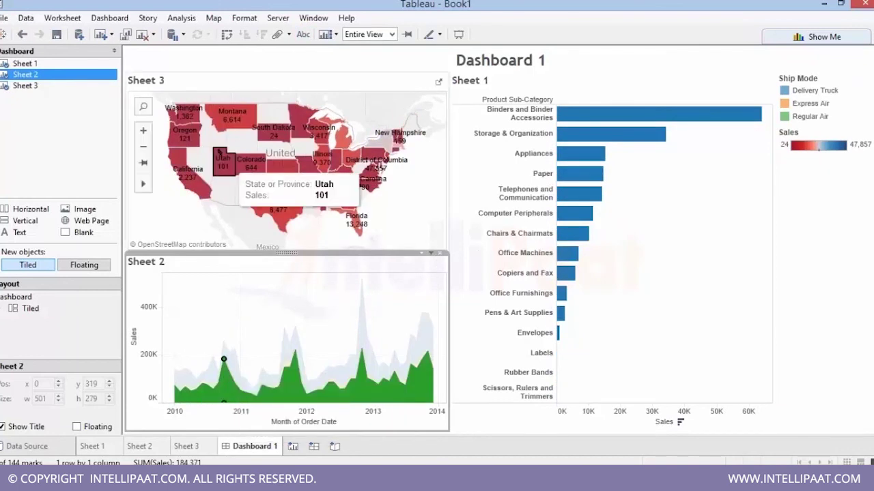
left_click(195, 191)
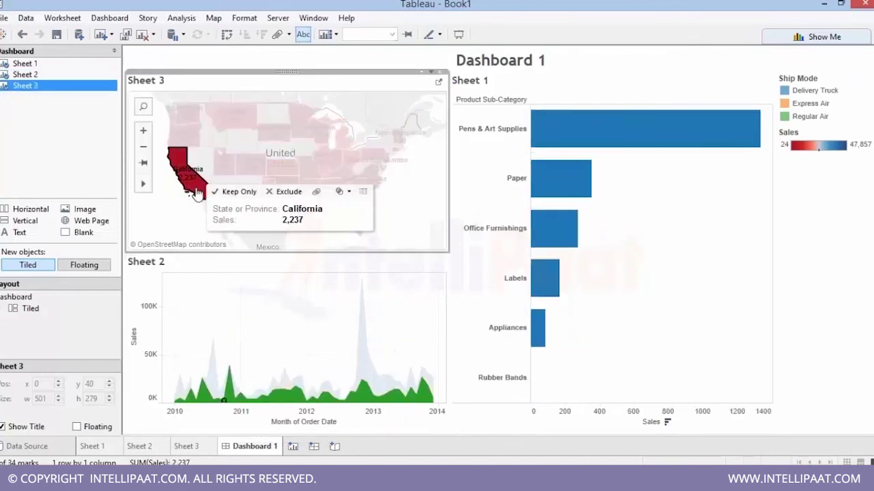
left_click(240, 314)
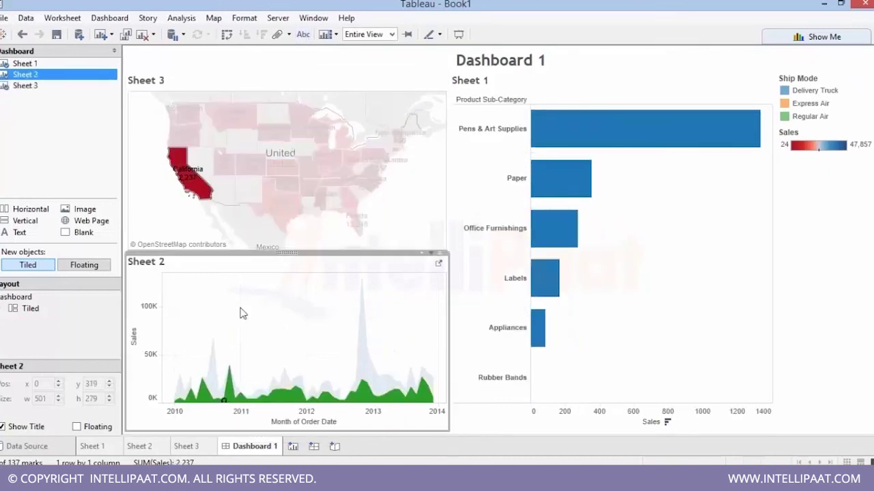
left_click(232, 396)
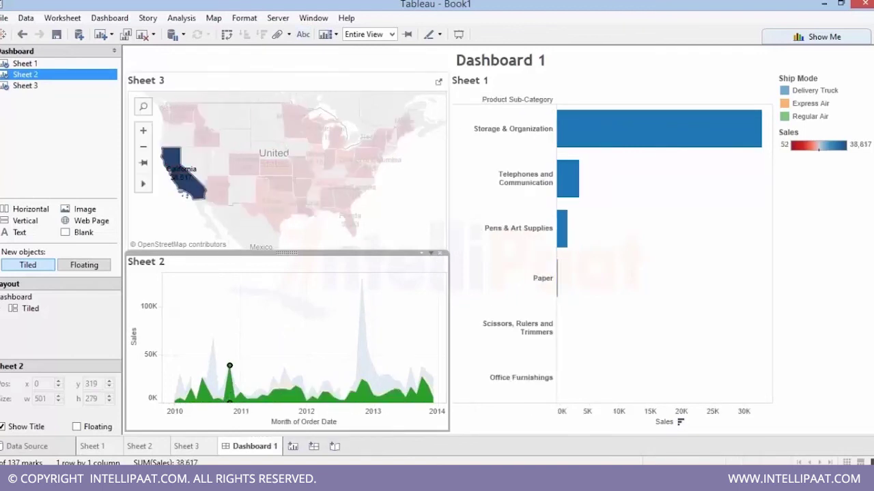
left_click(190, 196)
left_click(190, 196)
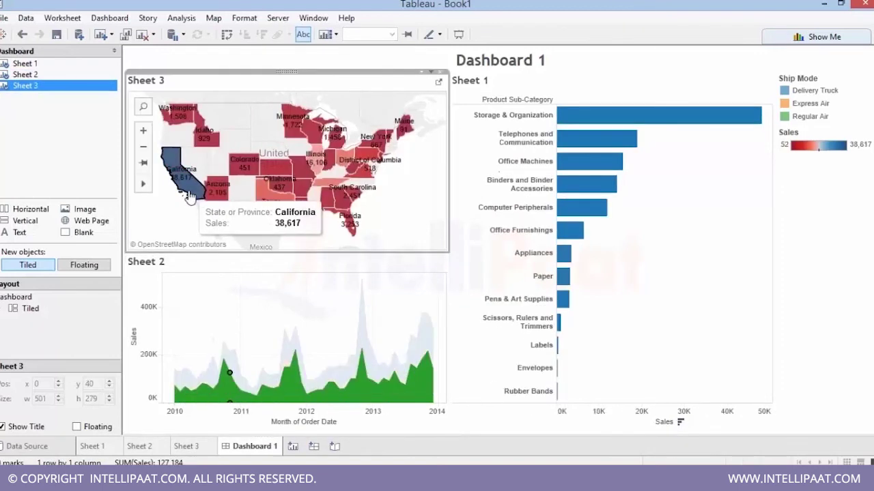
left_click(227, 396)
left_click(228, 397)
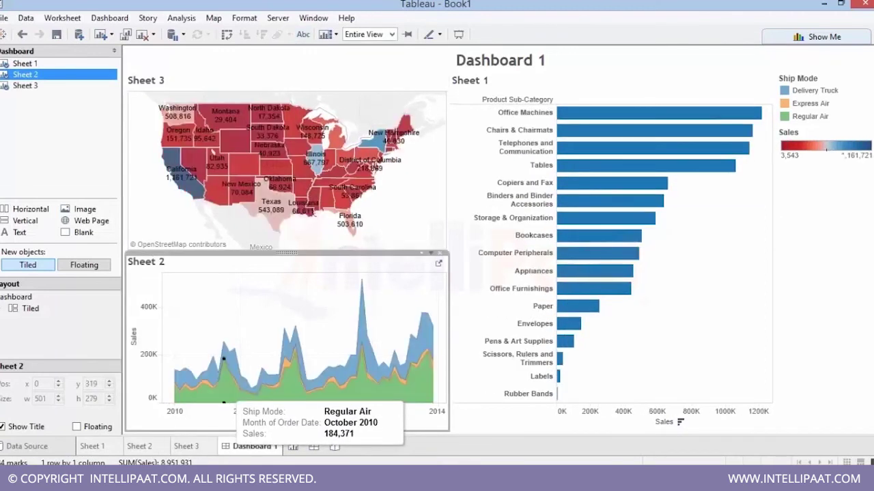